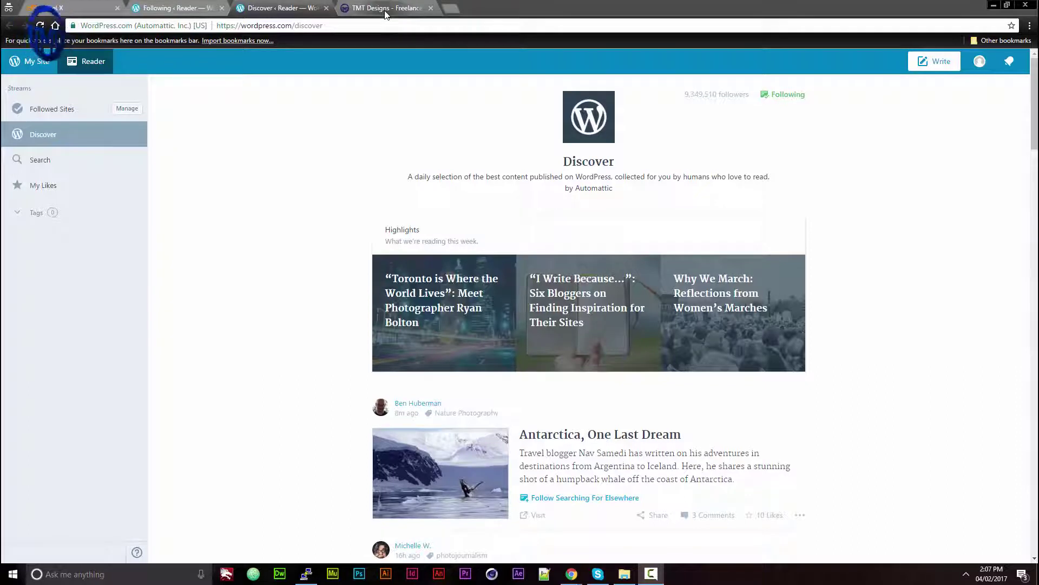
Bring the tmtdesigns.net hosting control panel to the front after checking the homepage and WordPress reader
left_click(387, 9)
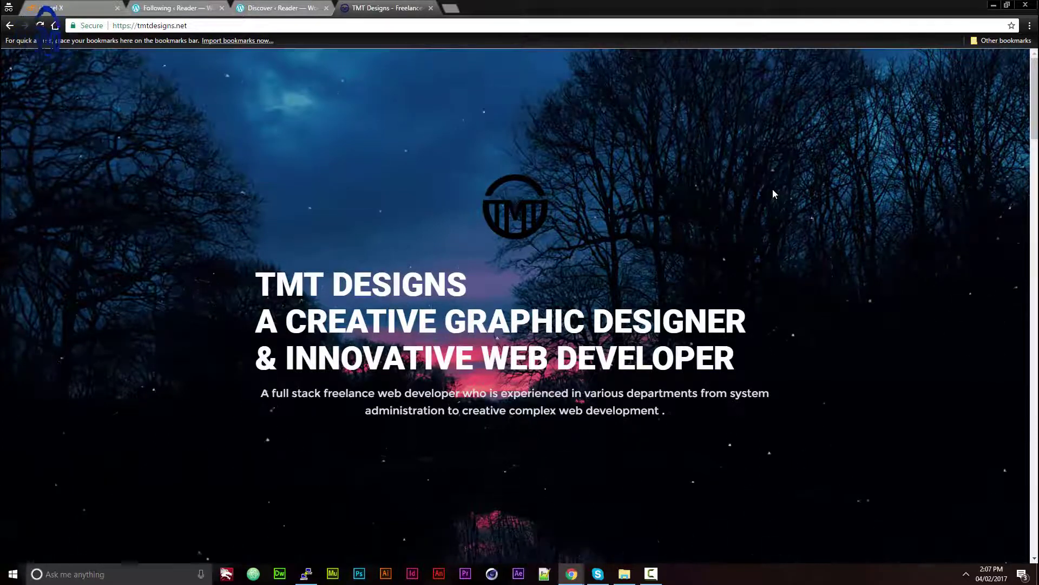
left_click(272, 10)
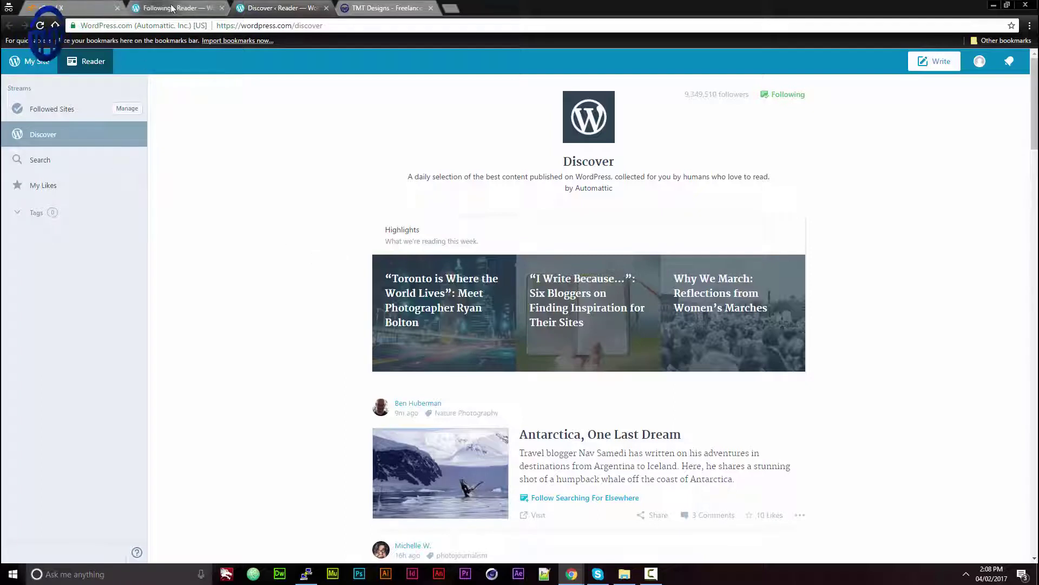
left_click(66, 8)
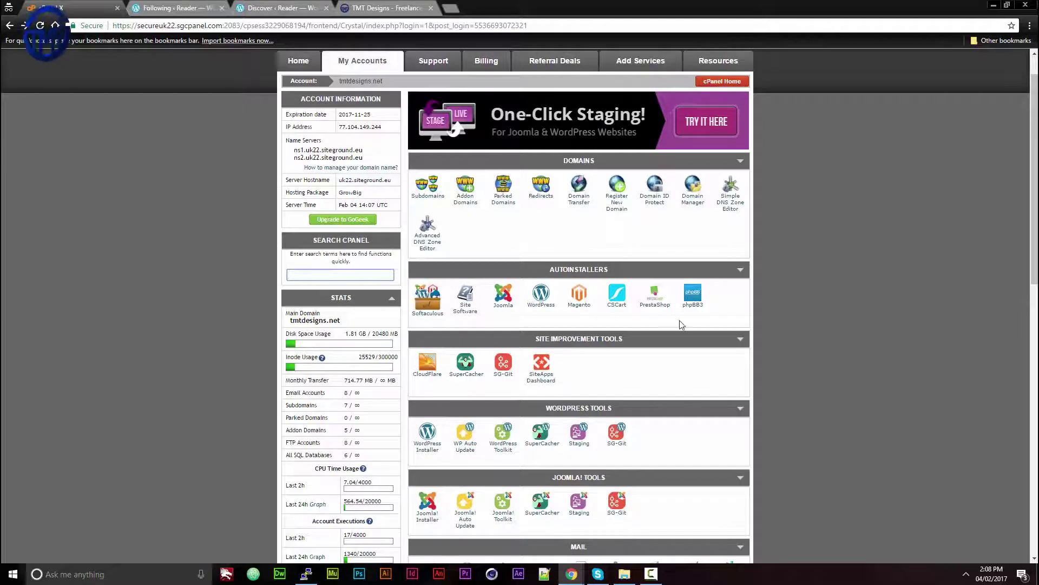
scroll(605, 375, "down", 3)
scroll(604, 376, "down", 3)
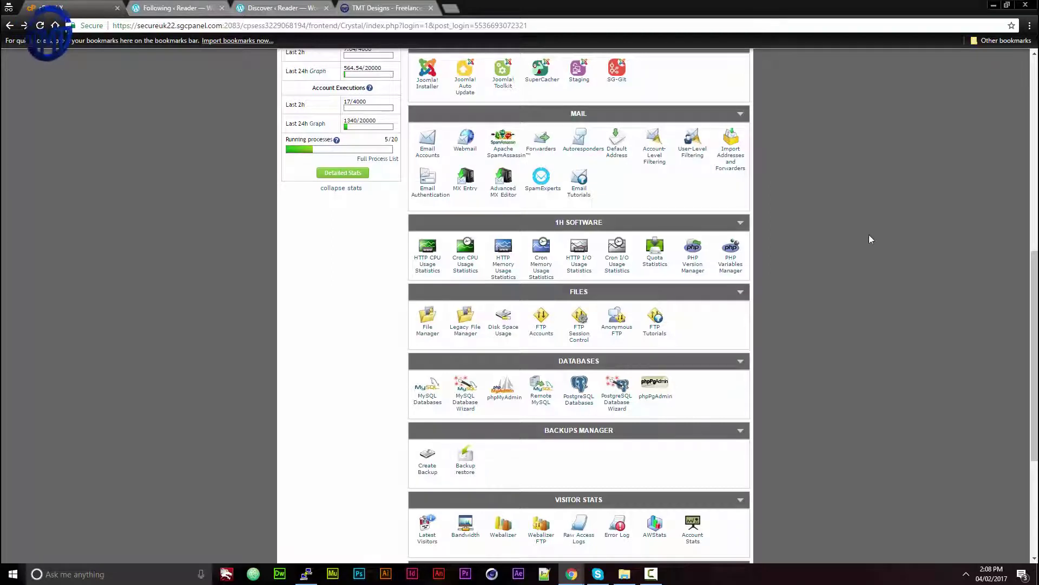
scroll(617, 358, "up", 2)
scroll(618, 384, "up", 2)
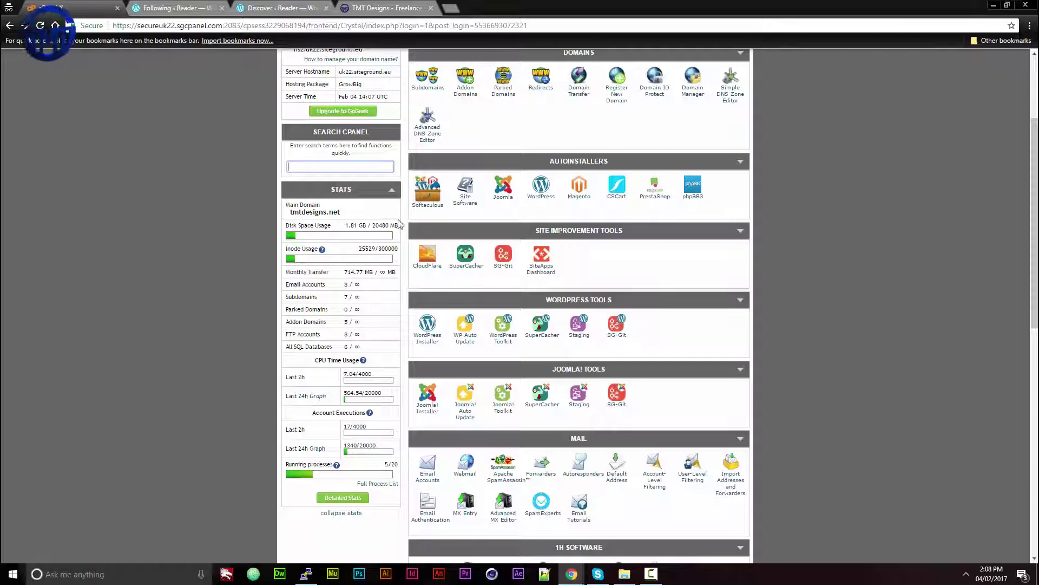
scroll(398, 225, "up", 2)
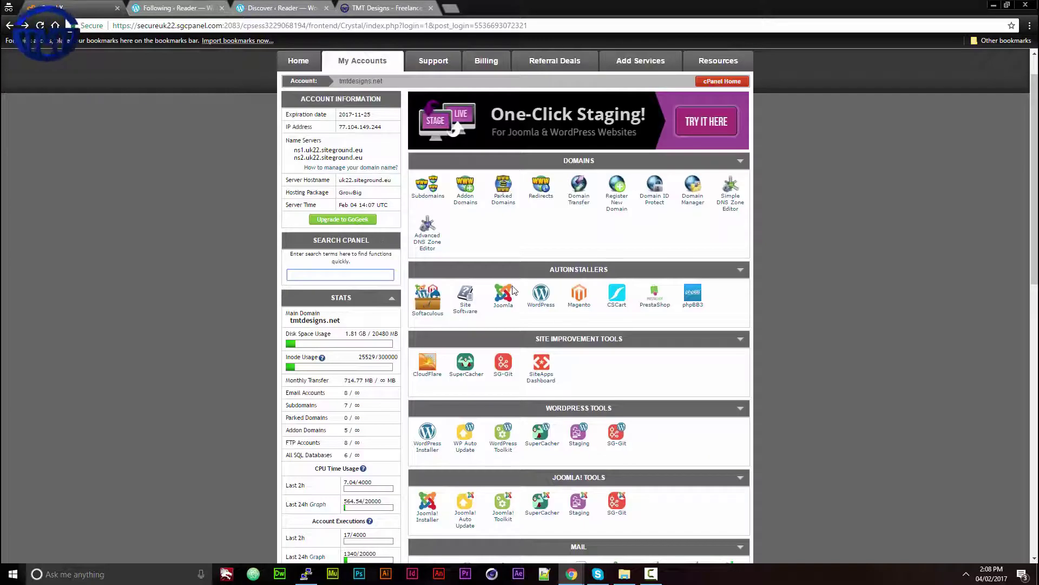
scroll(607, 294, "down", 1)
scroll(675, 351, "down", 2)
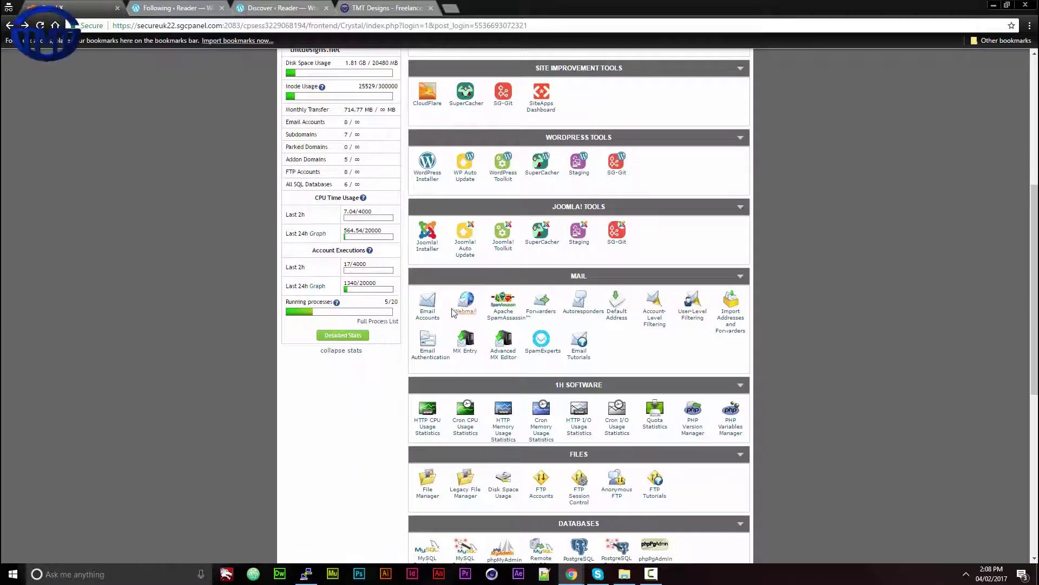
scroll(453, 313, "down", 1)
scroll(471, 334, "down", 1)
scroll(490, 349, "down", 1)
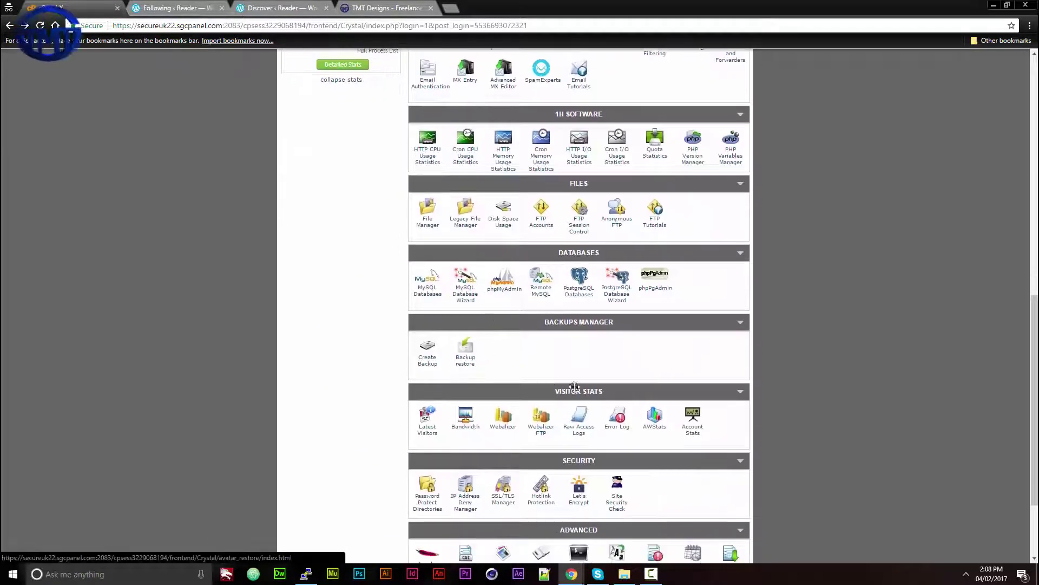
left_click(256, 9)
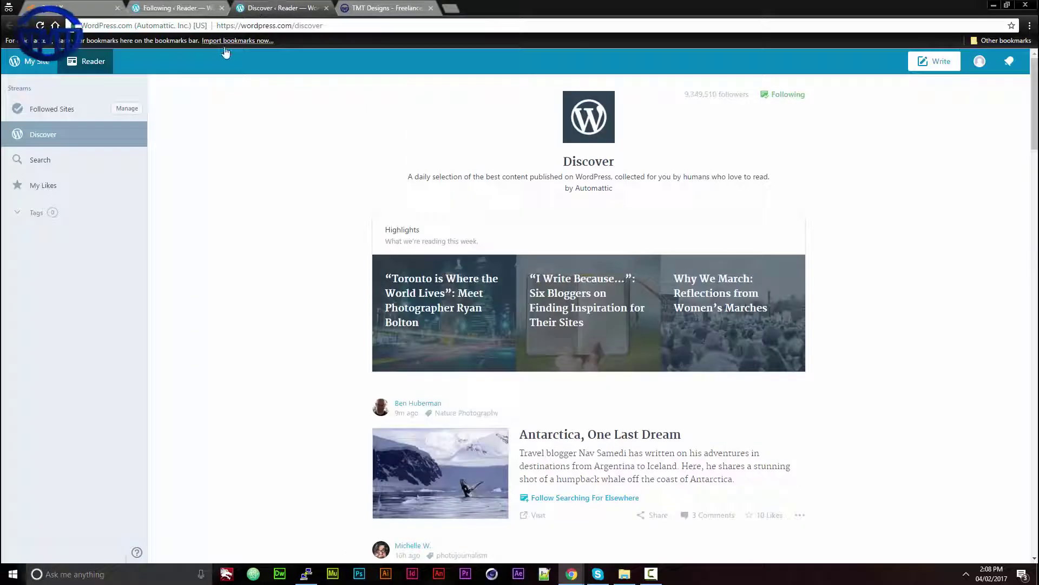
left_click(52, 11)
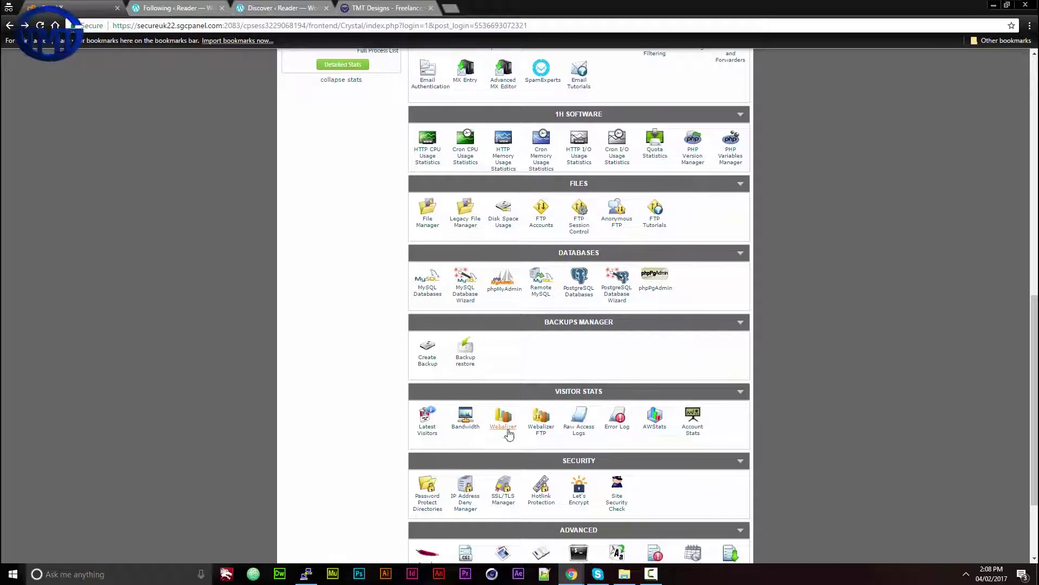
scroll(508, 431, "down", 2)
scroll(508, 434, "up", 2)
scroll(542, 449, "up", 2)
scroll(543, 449, "up", 2)
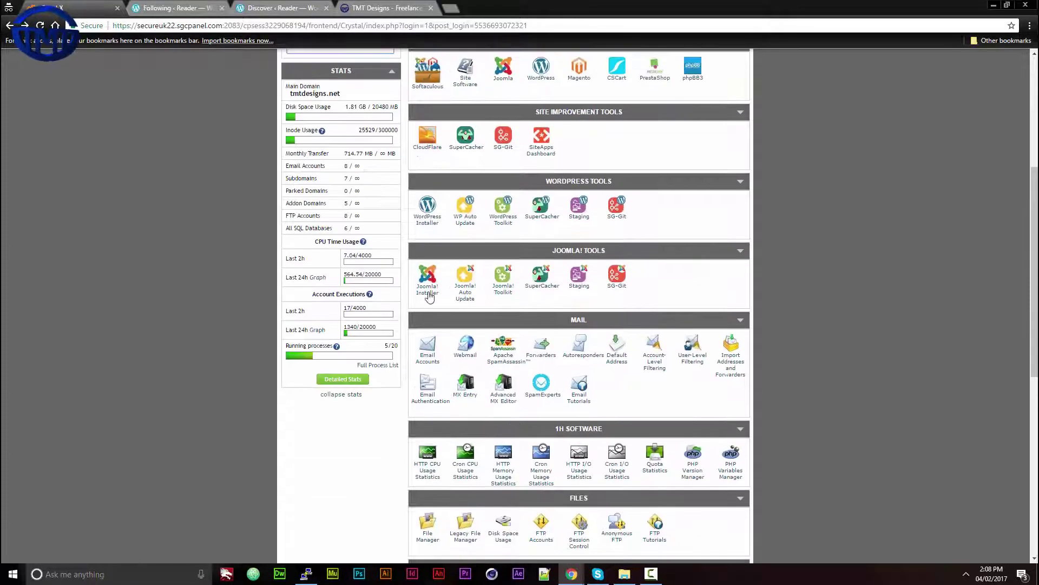
Start a new WordPress installation in Softaculous with 'new' as the install directory
left_click(428, 219)
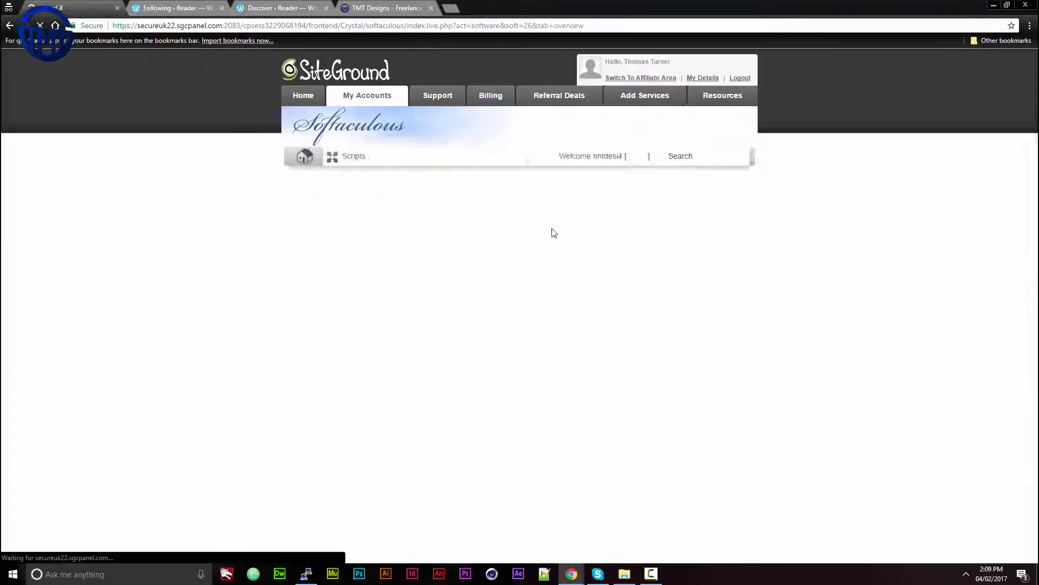
scroll(569, 244, "down", 2)
scroll(650, 350, "down", 2)
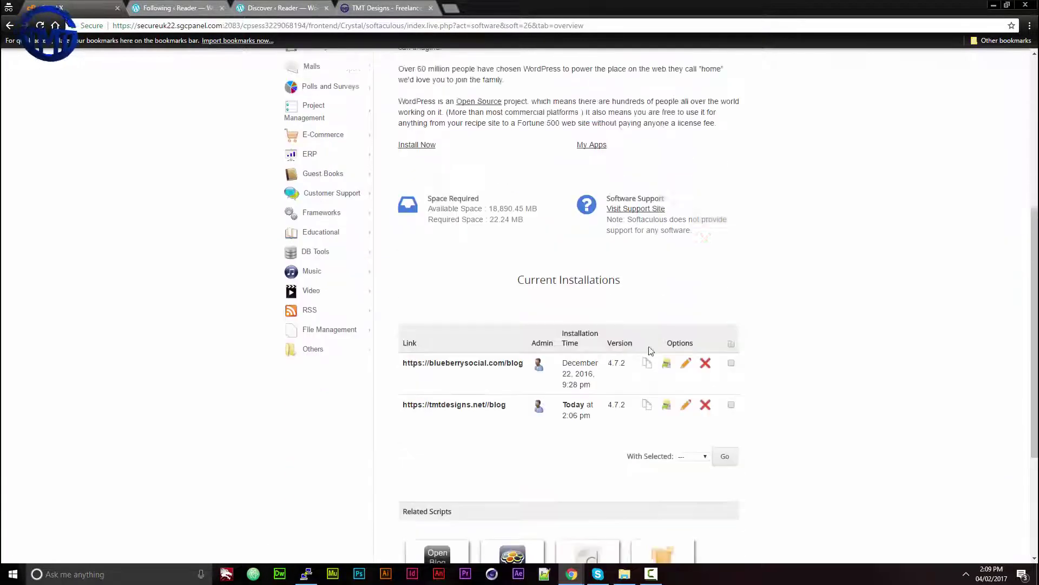
scroll(649, 349, "up", 2)
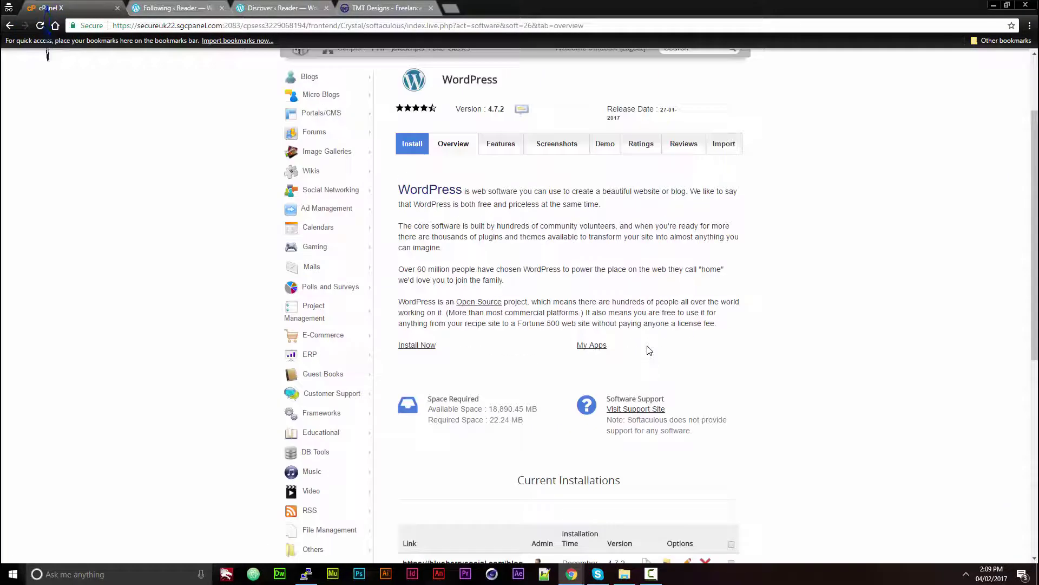
left_click(417, 347)
left_click(610, 300)
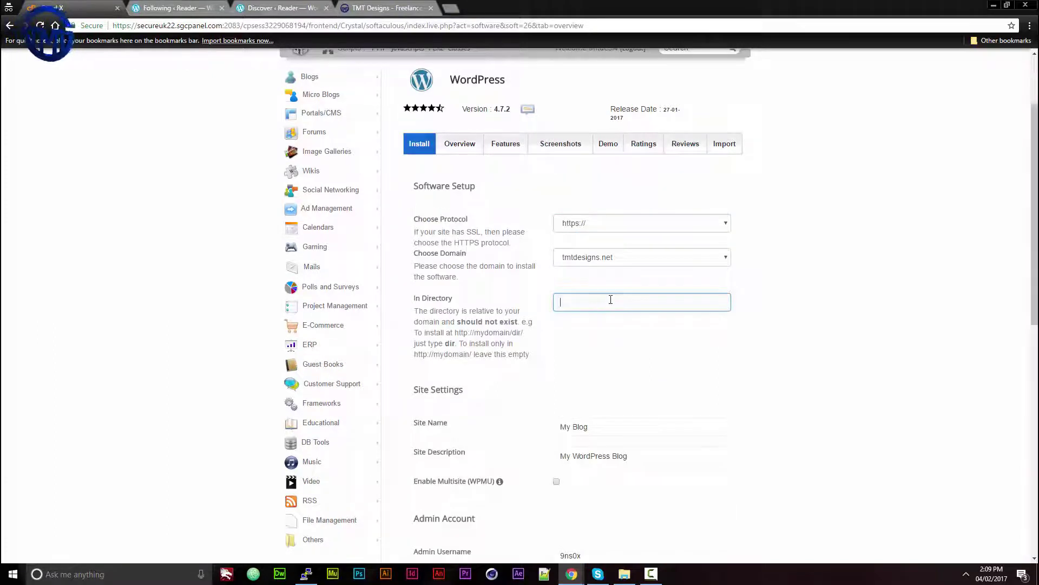
scroll(611, 300, "down", 1)
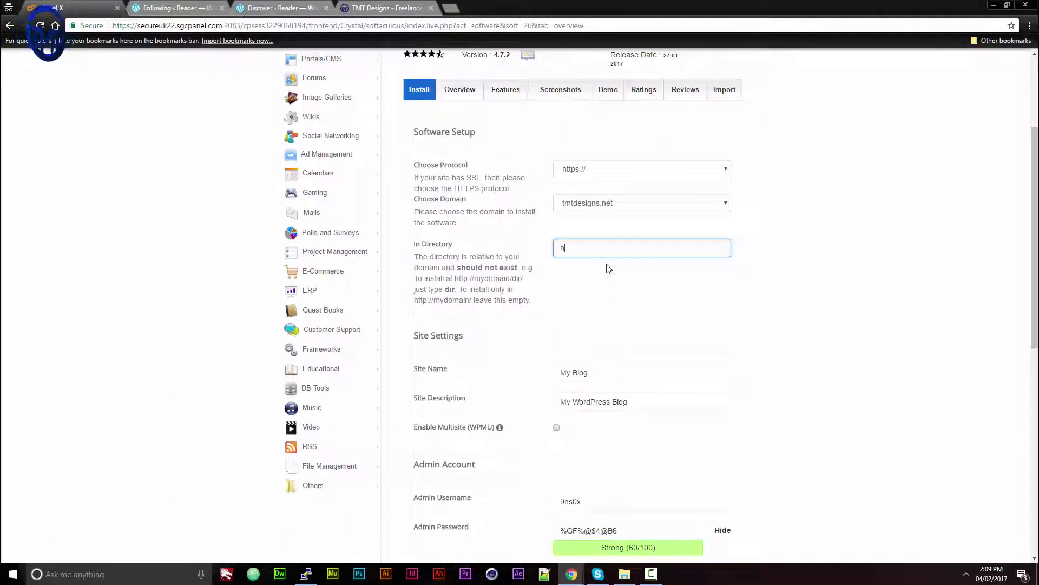
scroll(619, 400, "down", 2)
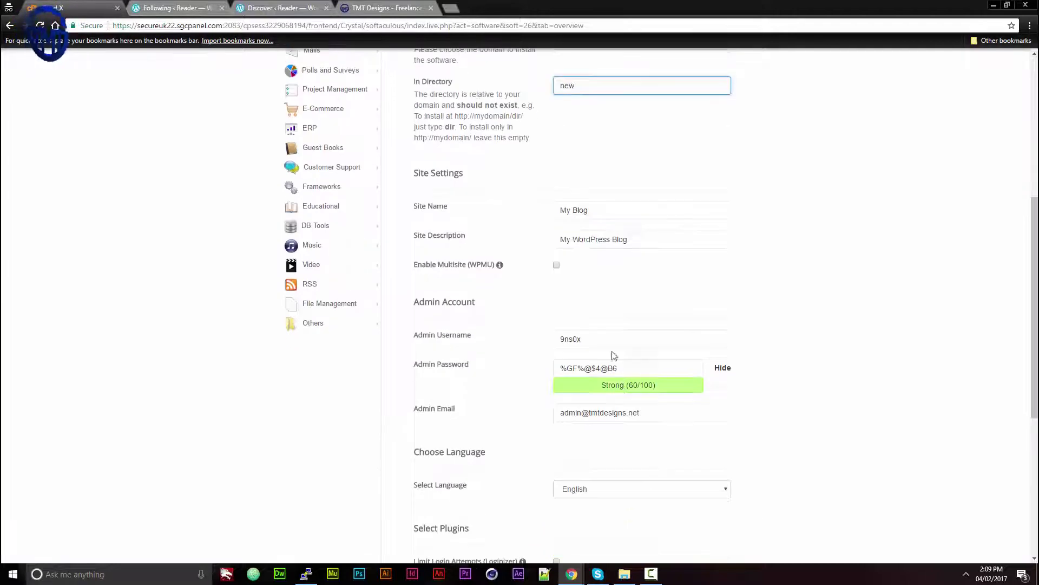
Copy the generated admin password and submit the WordPress installation
left_click(628, 367)
key("ctrl+a")
right_click(627, 367)
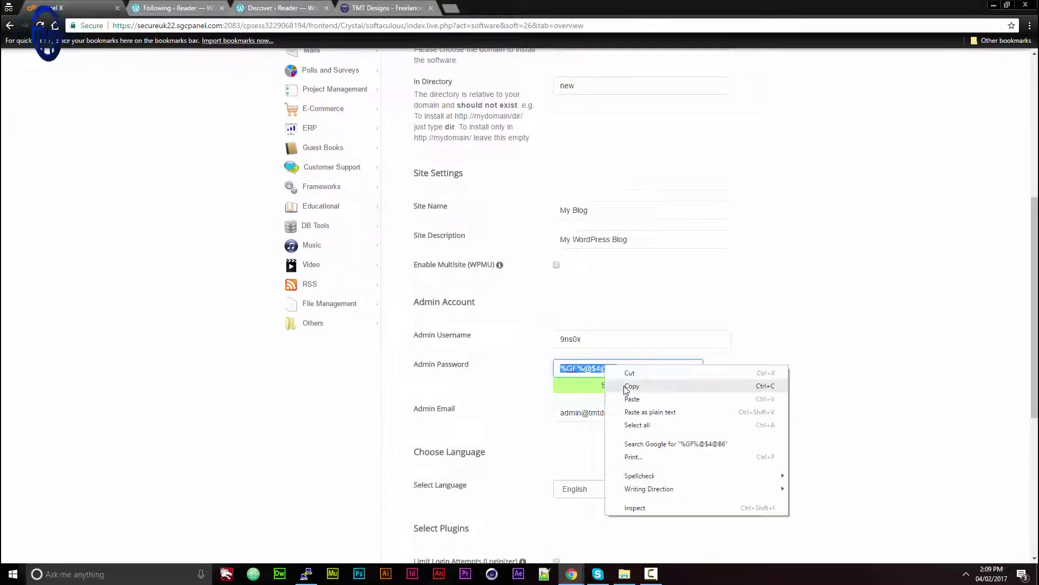
left_click(624, 385)
scroll(650, 414, "down", 1)
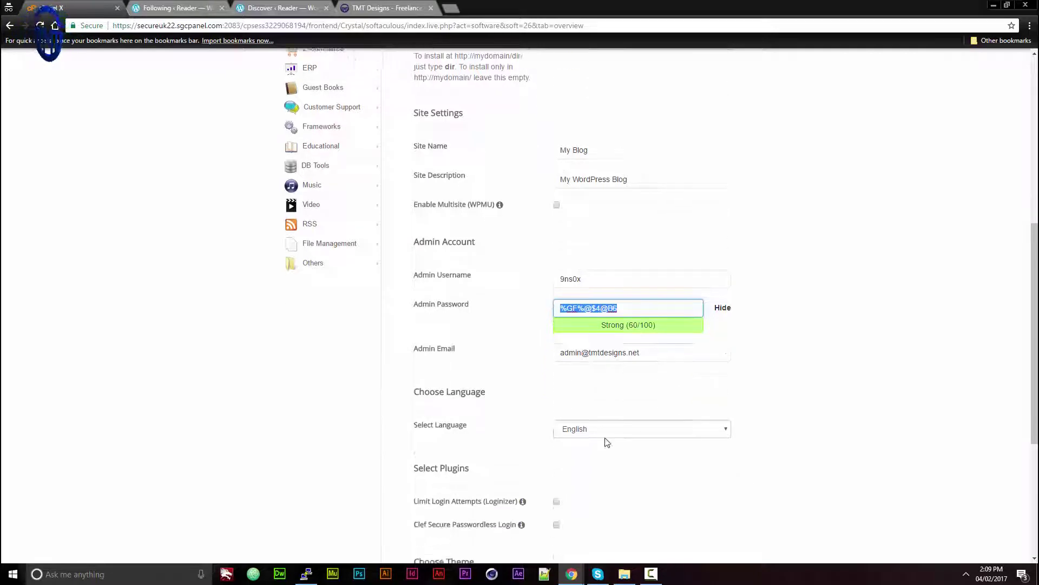
scroll(605, 439, "down", 1)
scroll(528, 422, "down", 3)
left_click(581, 456)
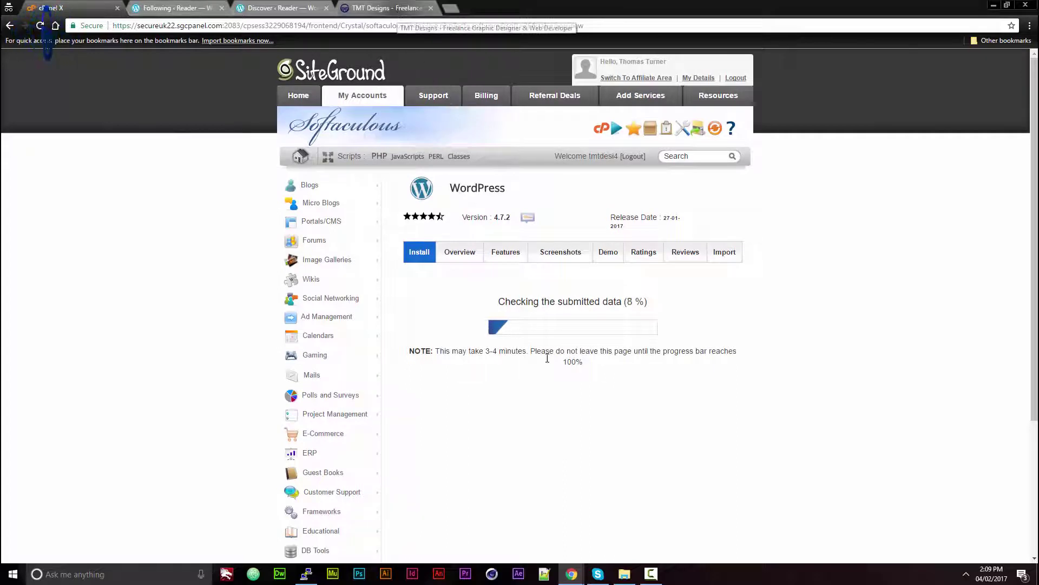
View the TMT Designs homepage while the WordPress install runs
left_click(381, 8)
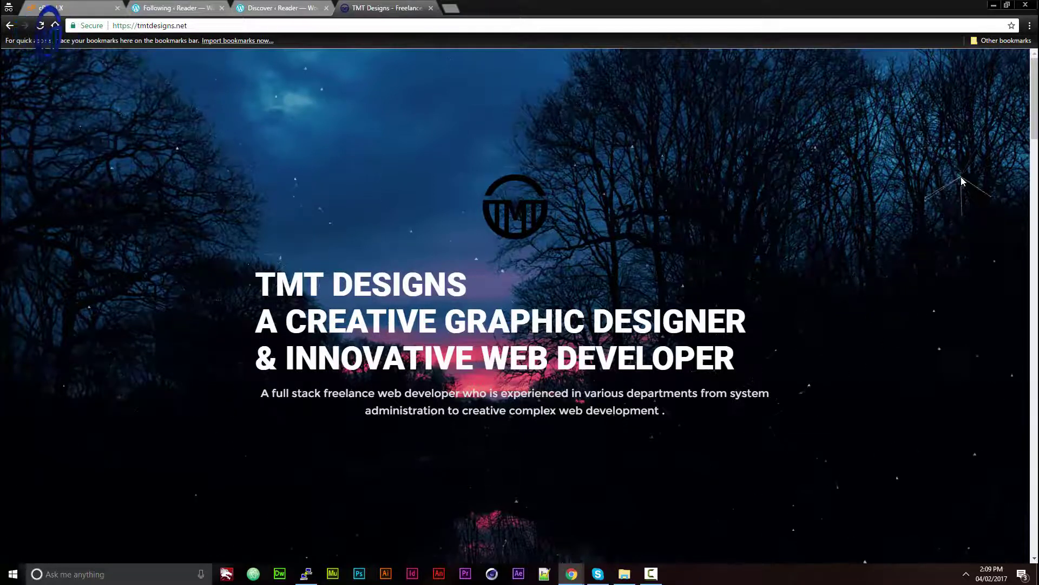
scroll(580, 298, "down", 4)
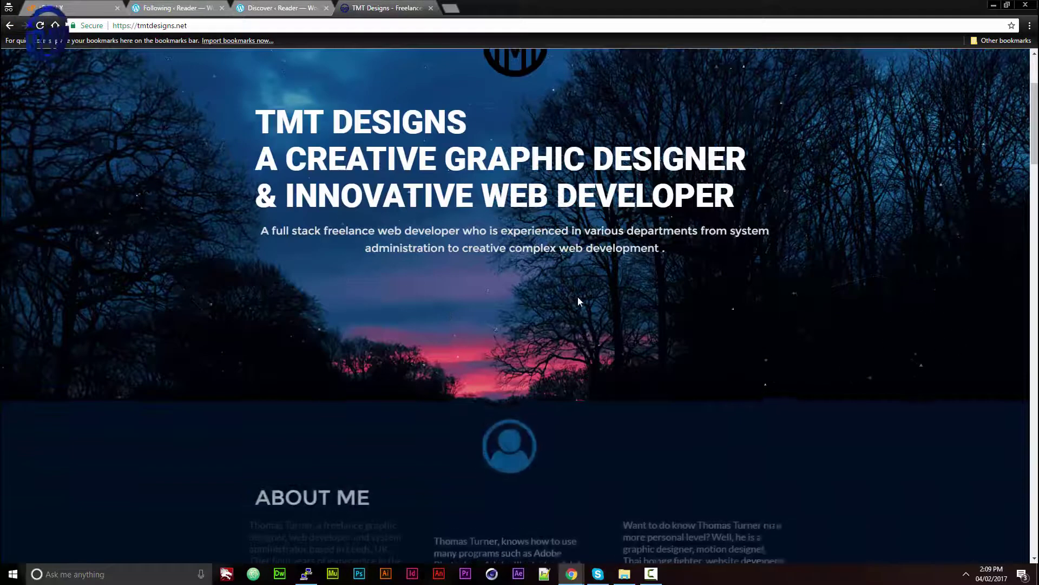
scroll(570, 363, "down", 3)
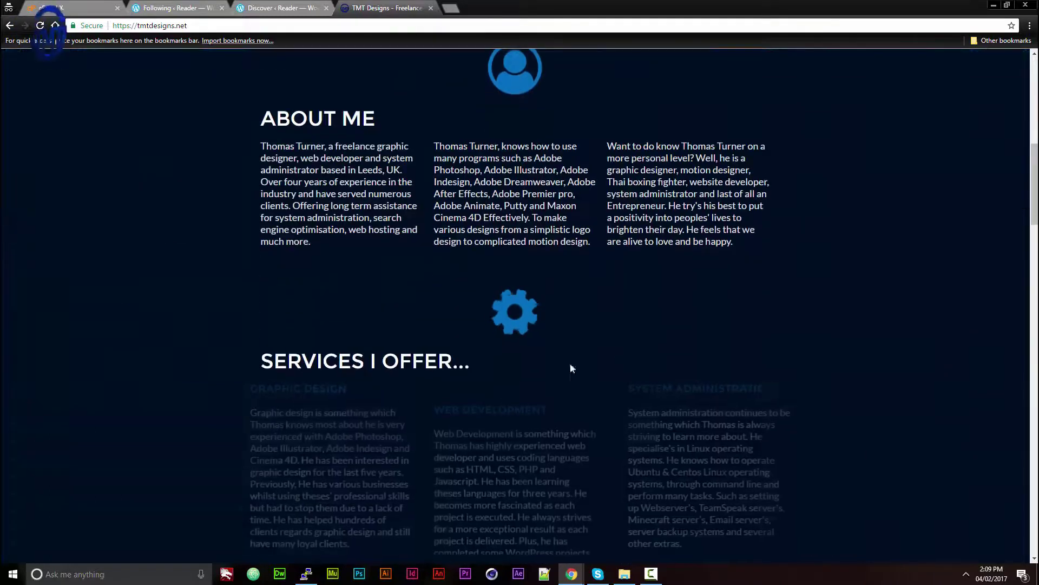
scroll(557, 394, "up", 2)
scroll(738, 310, "up", 3)
scroll(738, 310, "up", 2)
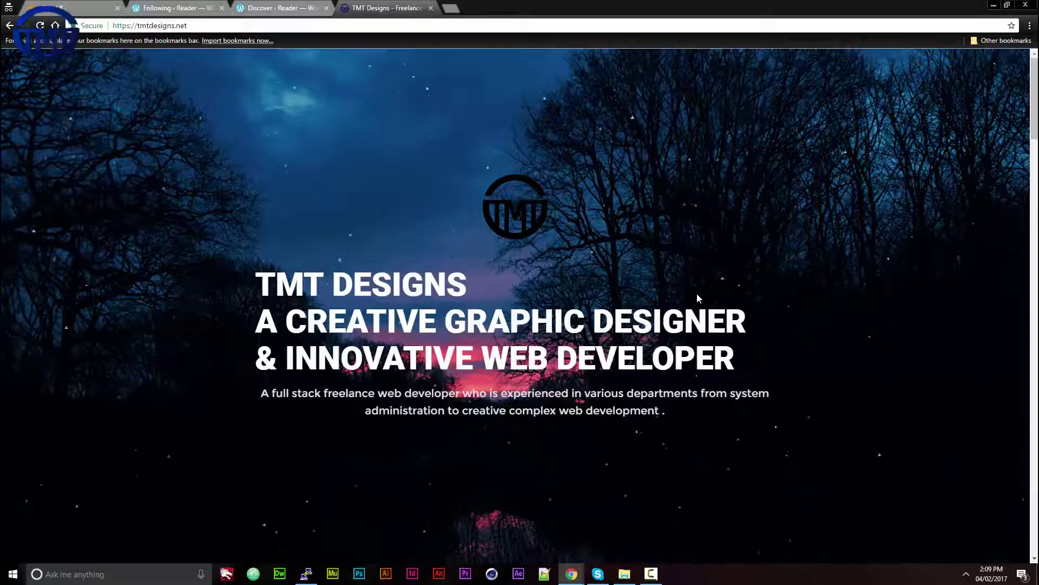
scroll(677, 376, "down", 2)
scroll(678, 376, "down", 2)
scroll(680, 361, "down", 2)
scroll(640, 348, "down", 2)
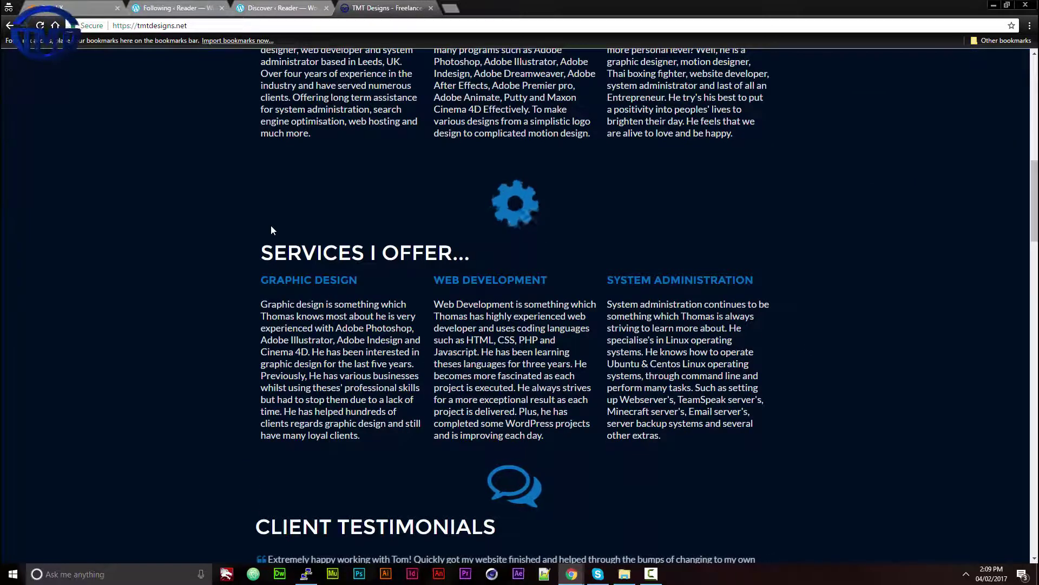
scroll(630, 339, "down", 2)
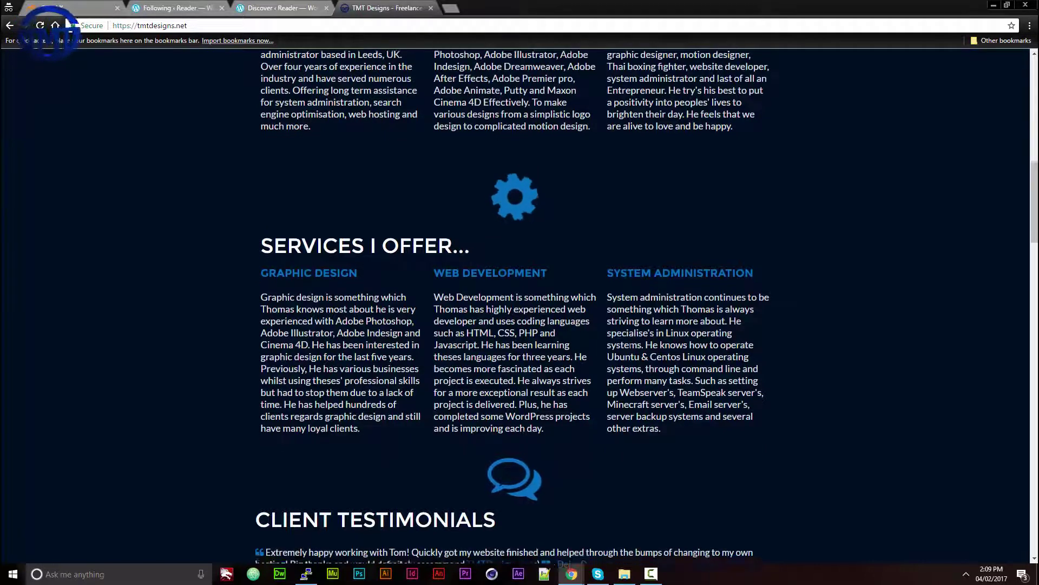
scroll(681, 380, "up", 2)
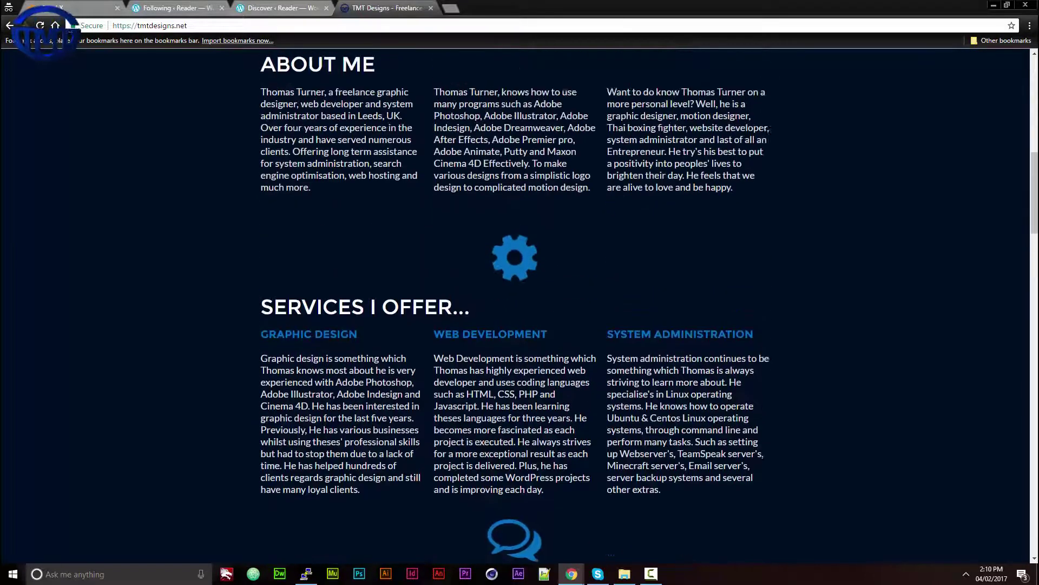
scroll(681, 380, "up", 3)
scroll(752, 337, "up", 2)
scroll(888, 275, "up", 2)
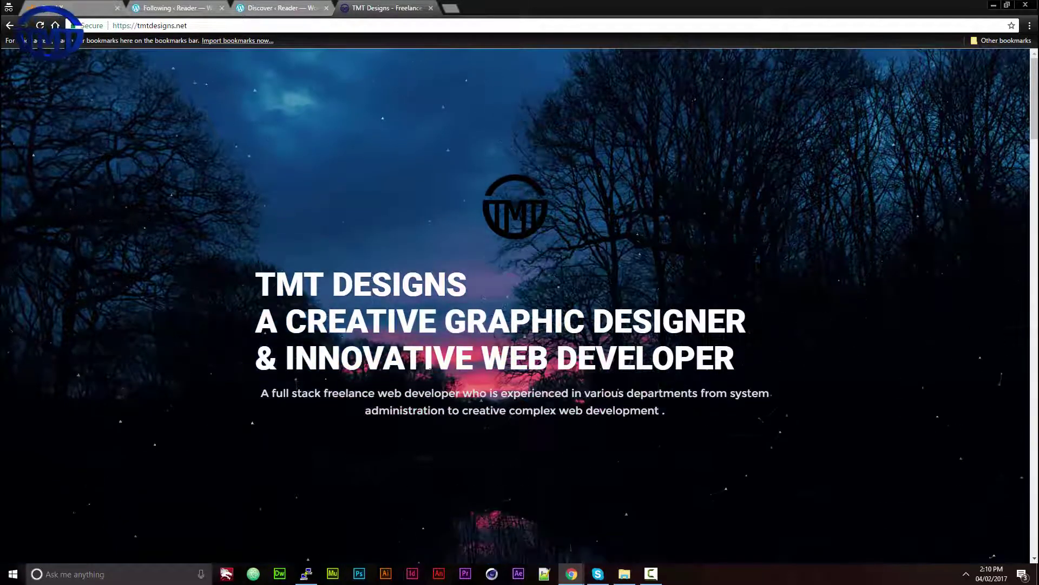
scroll(466, 418, "down", 3)
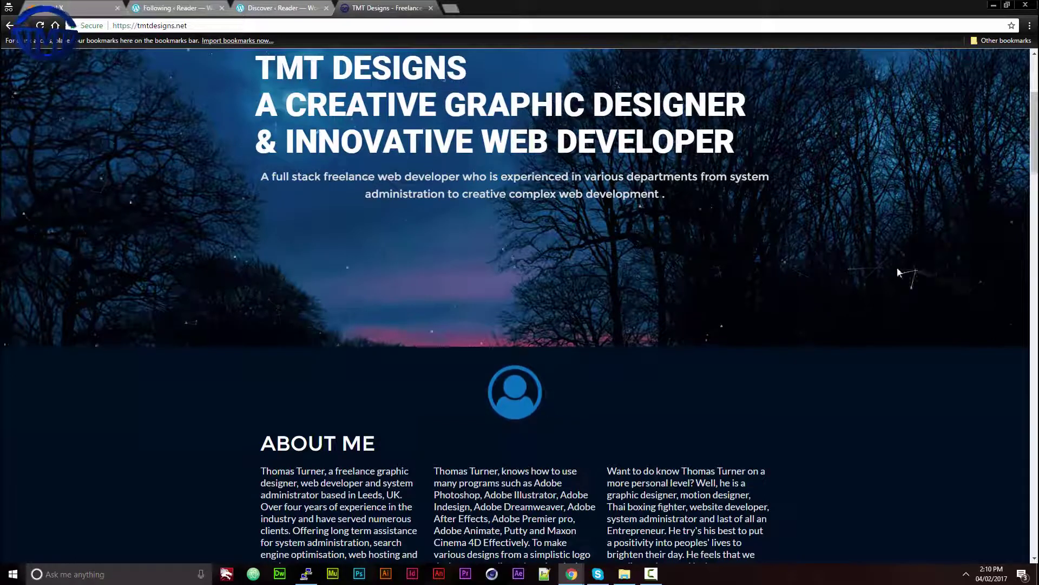
scroll(444, 315, "down", 3)
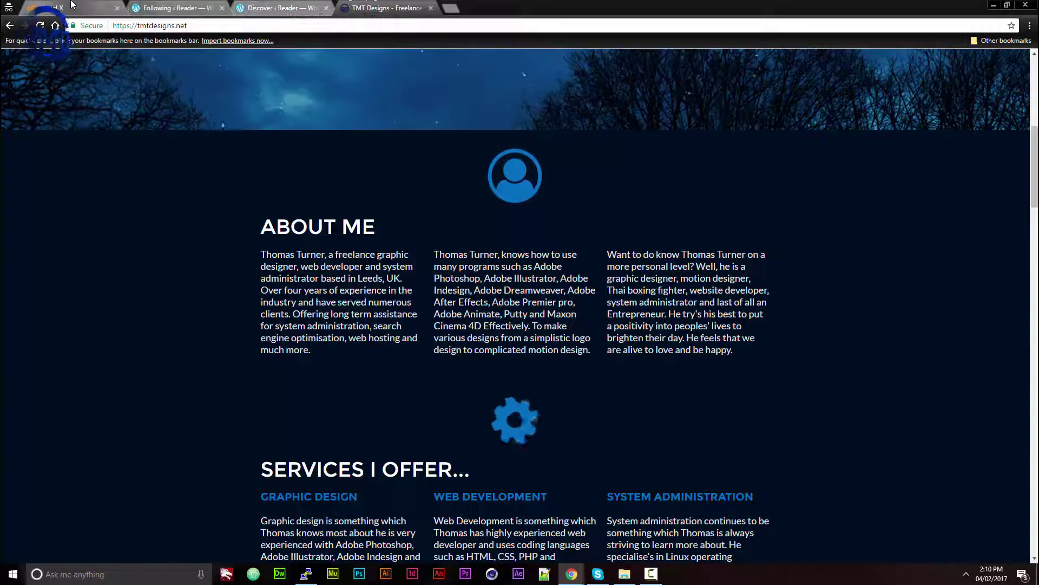
Check the install result and open the new site's Administrative URL in a new tab
left_click(53, 8)
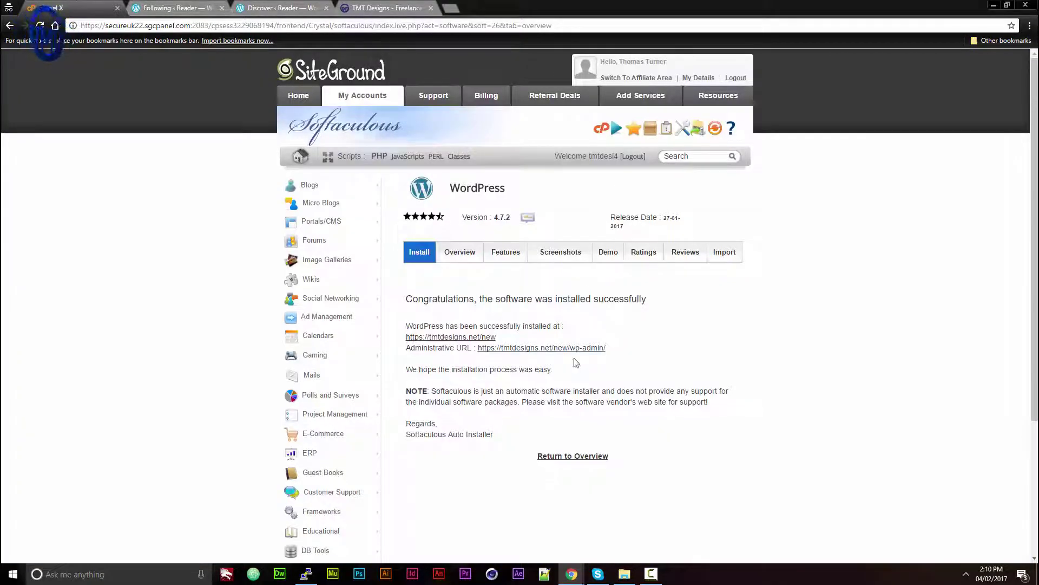
right_click(548, 351)
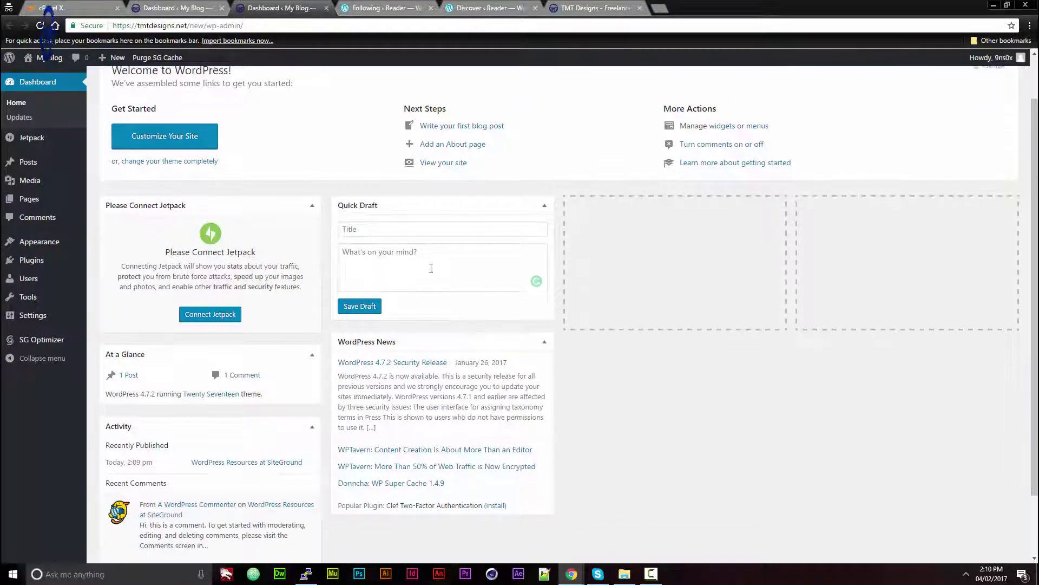
scroll(425, 329, "down", 3)
scroll(105, 400, "up", 3)
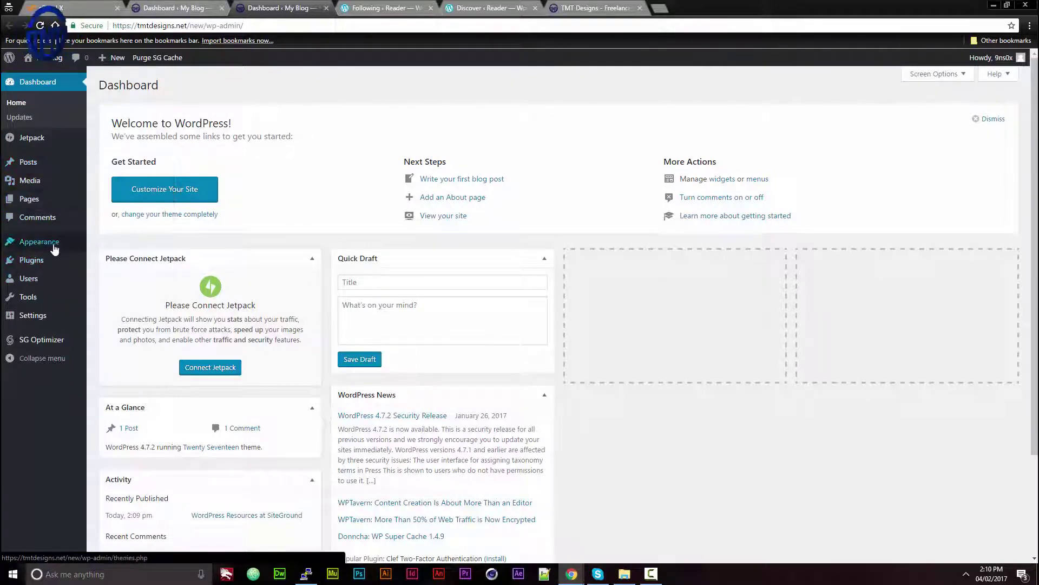
Go to Appearance > Themes and start browsing new themes to add
mouse_move(39, 241)
left_click(142, 241)
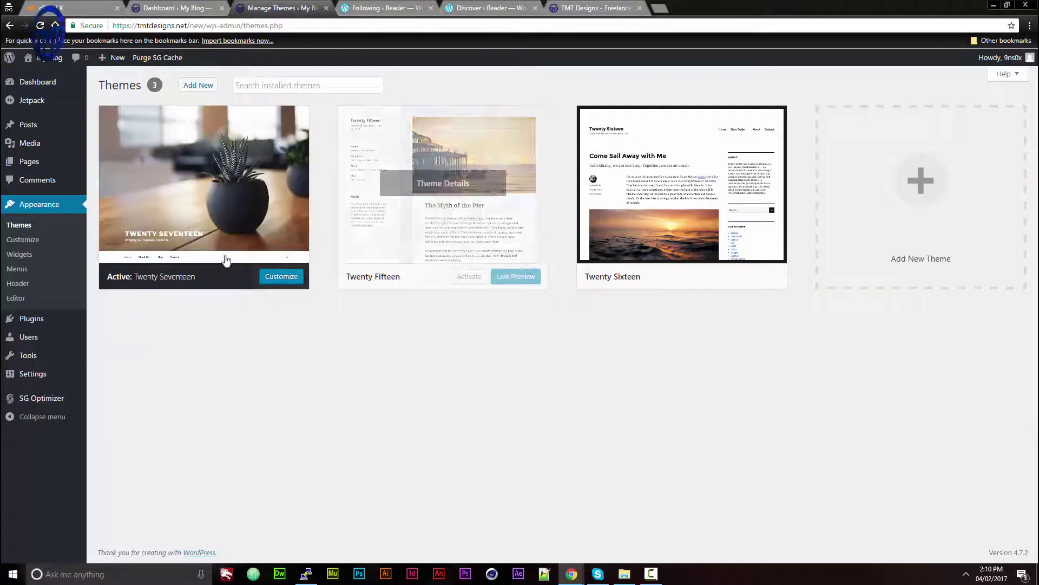
left_click(931, 237)
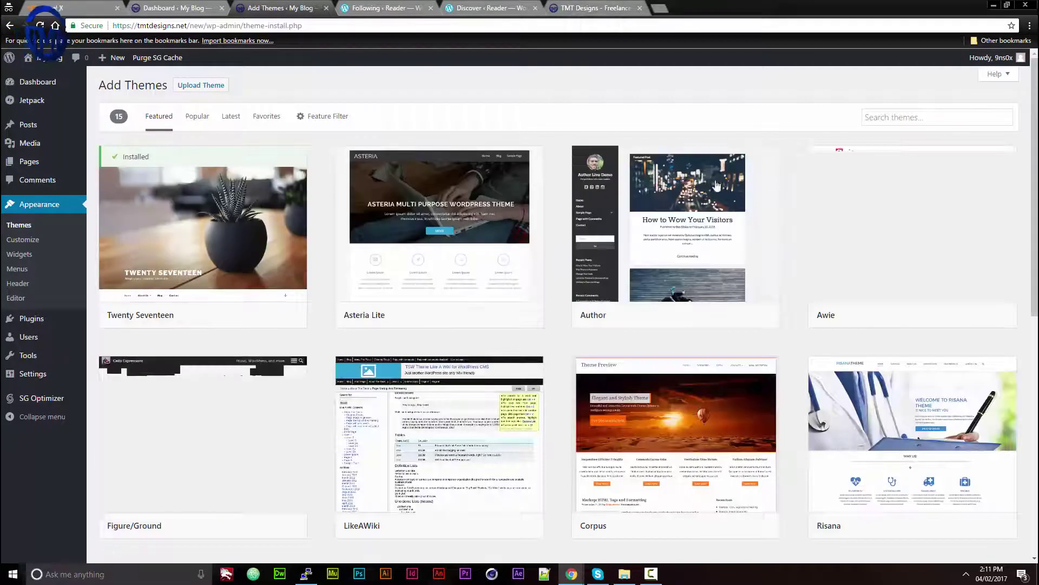
scroll(795, 334, "down", 4)
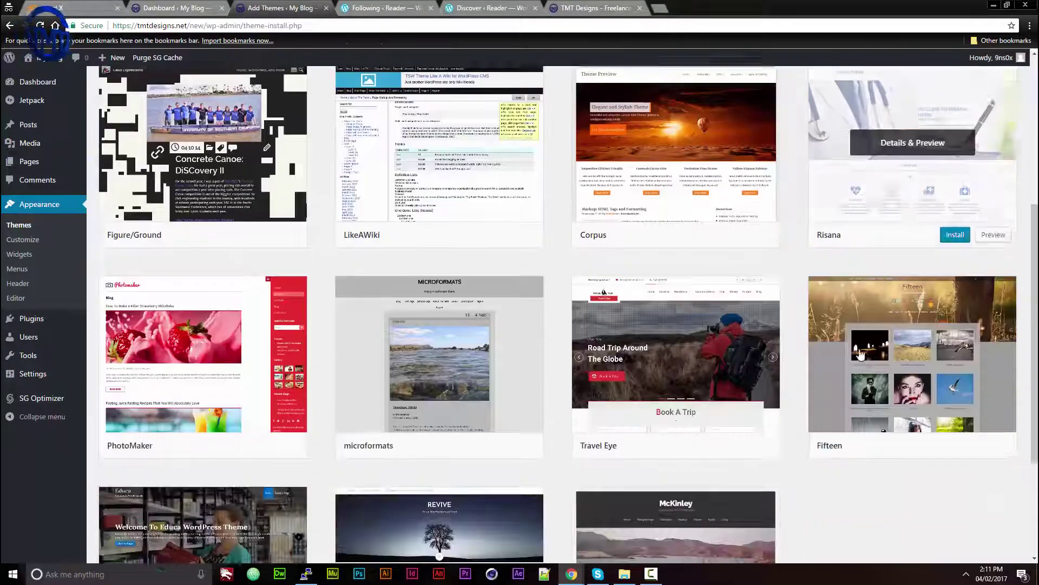
scroll(817, 366, "down", 1)
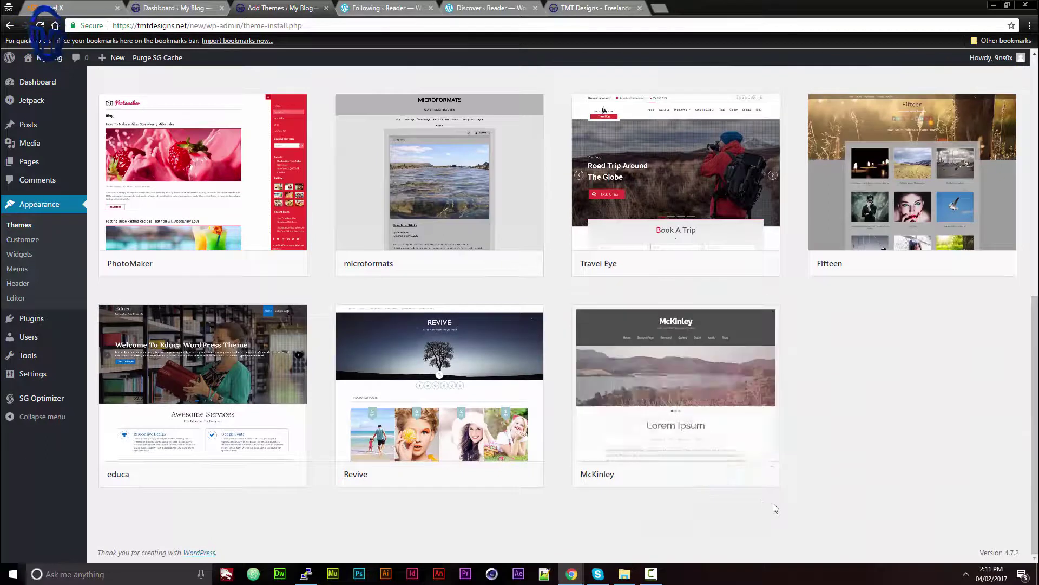
scroll(772, 488, "up", 3)
scroll(812, 382, "up", 3)
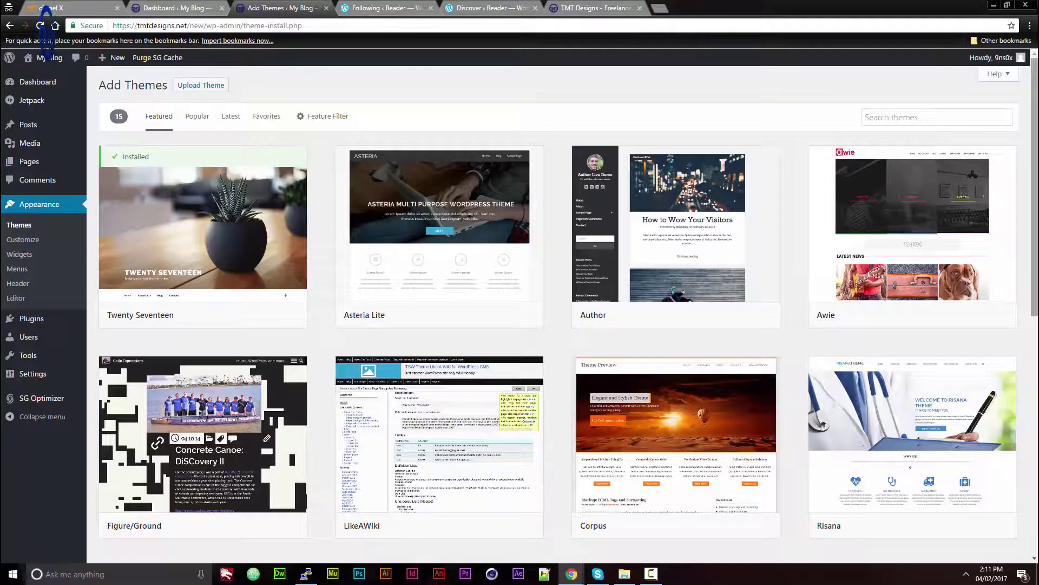
scroll(1001, 185, "down", 3)
scroll(1002, 184, "down", 3)
scroll(928, 99, "up", 6)
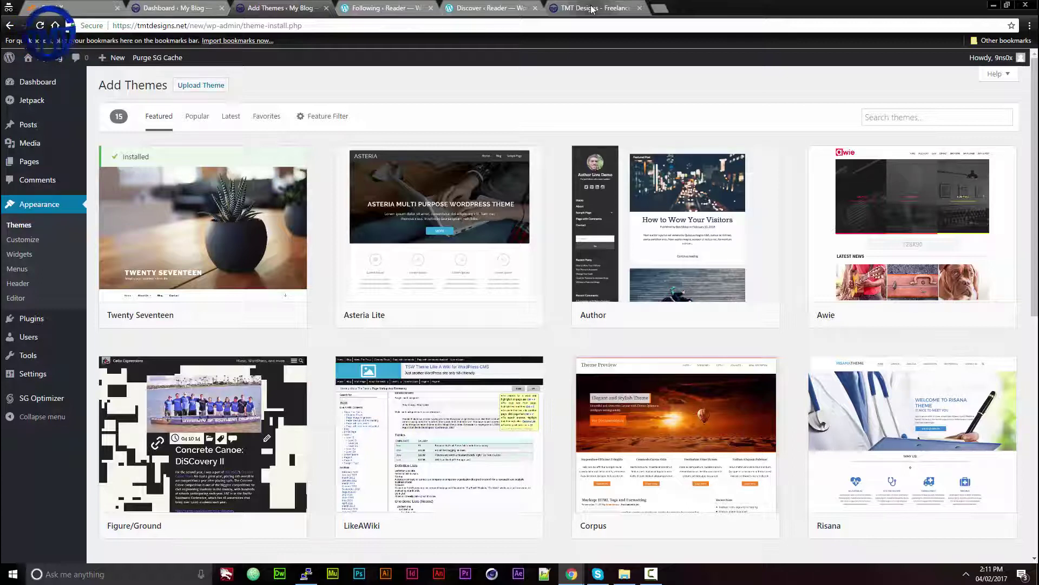
Glance at the live TMT Designs homepage, then return to the Add Themes gallery
left_click(592, 9)
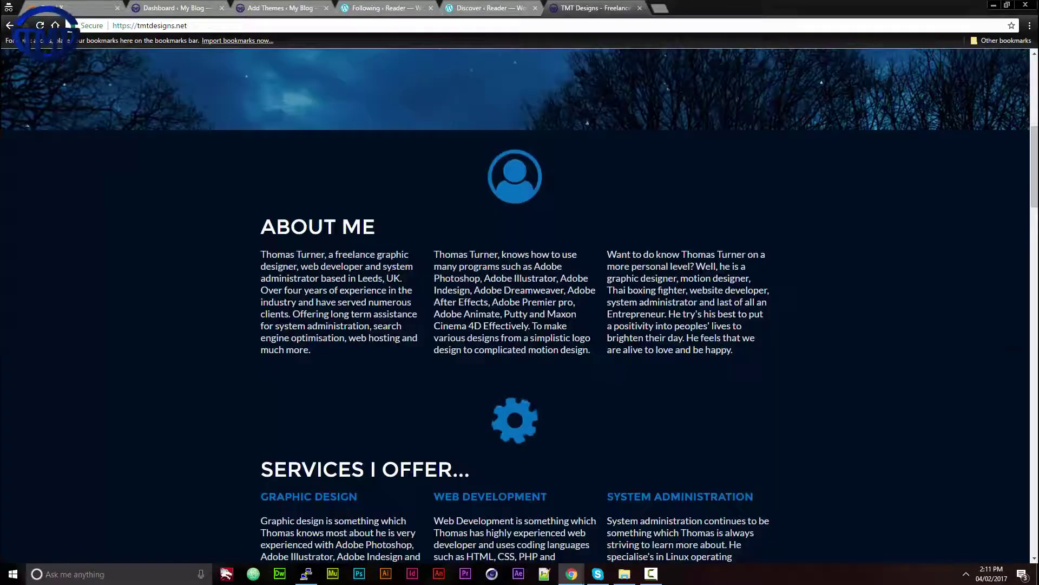
scroll(2, 358, "up", 3)
scroll(1, 357, "down", 2)
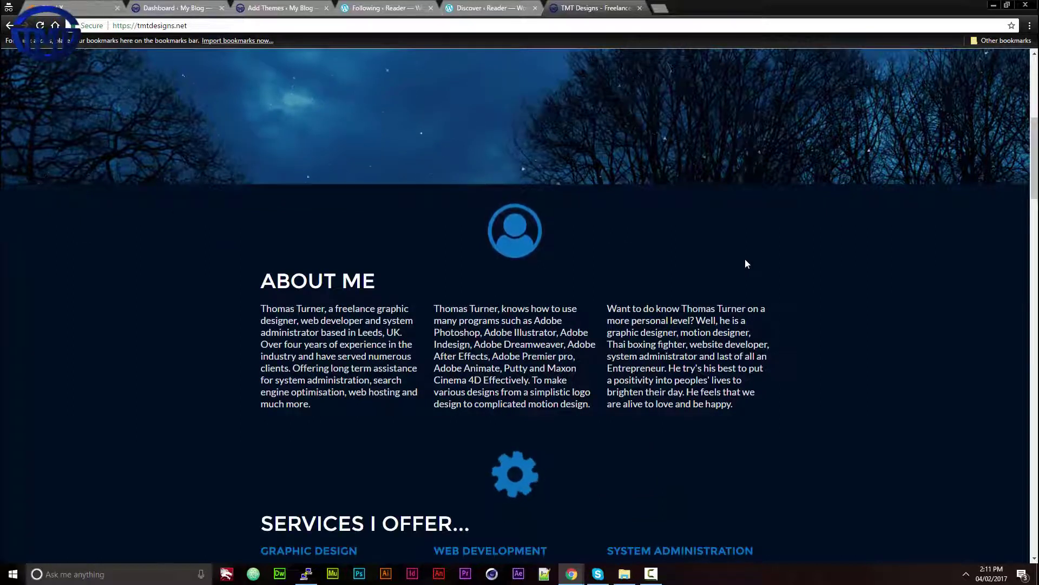
left_click(280, 8)
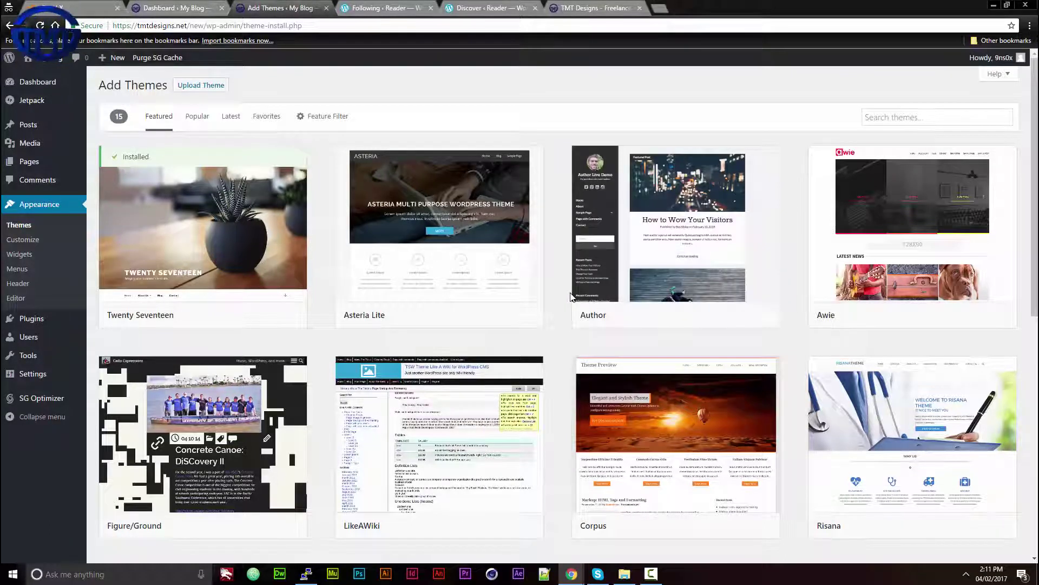
scroll(243, 342, "down", 1)
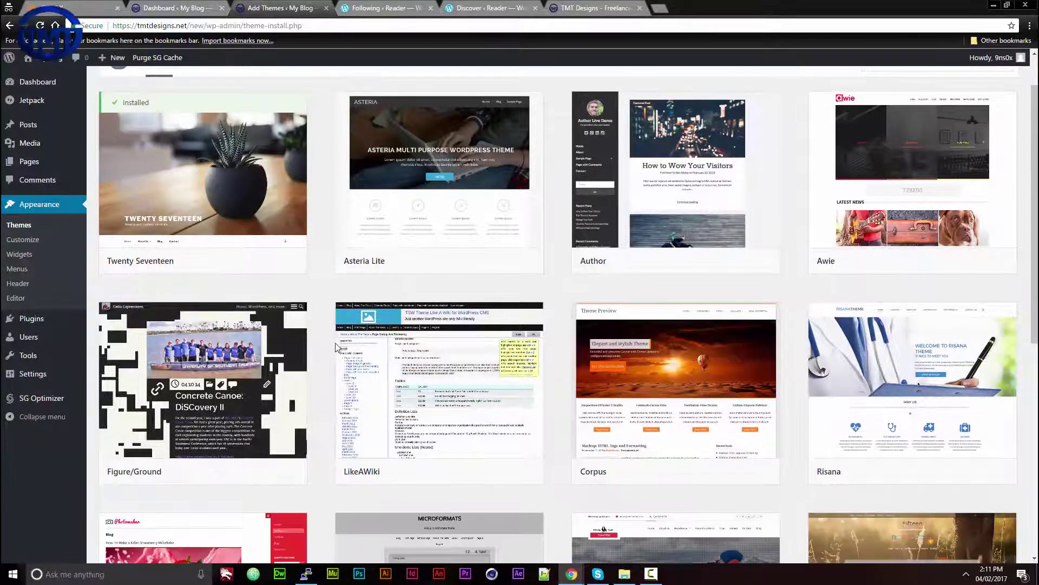
scroll(321, 382, "down", 1)
scroll(341, 423, "down", 1)
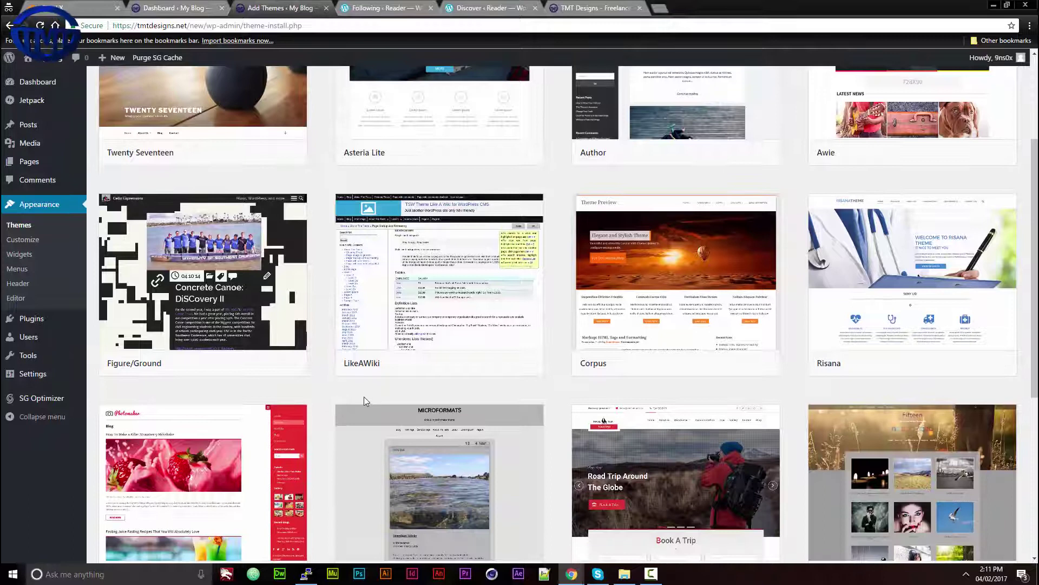